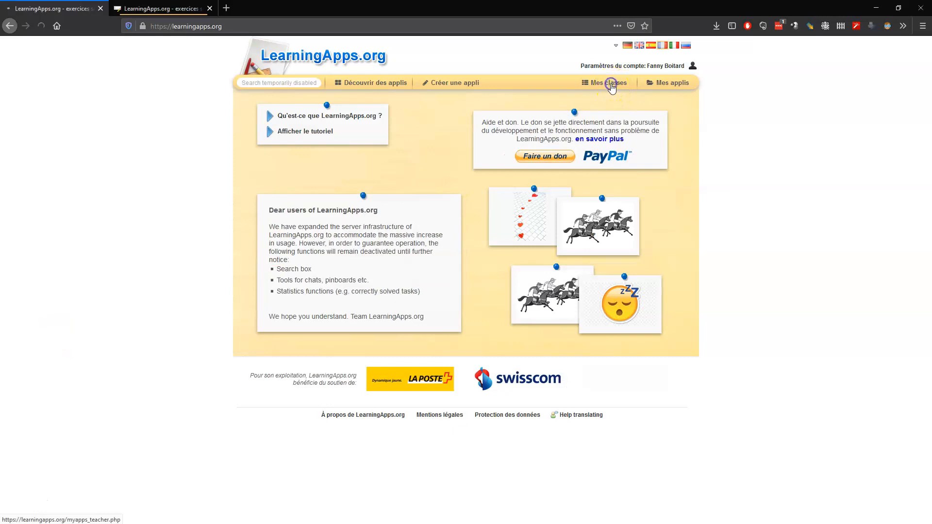
Create a new class named Test2 and open the form for creating its student accounts.
click(372, 179)
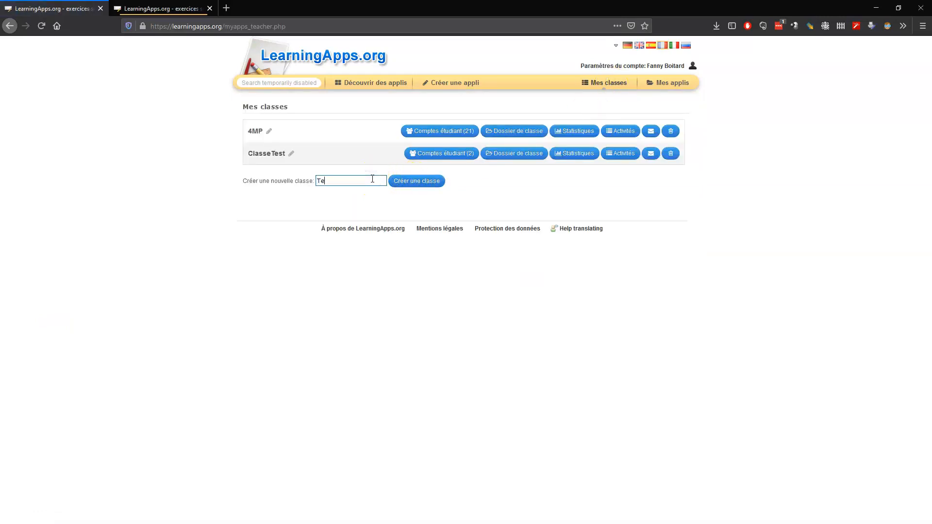
click(397, 183)
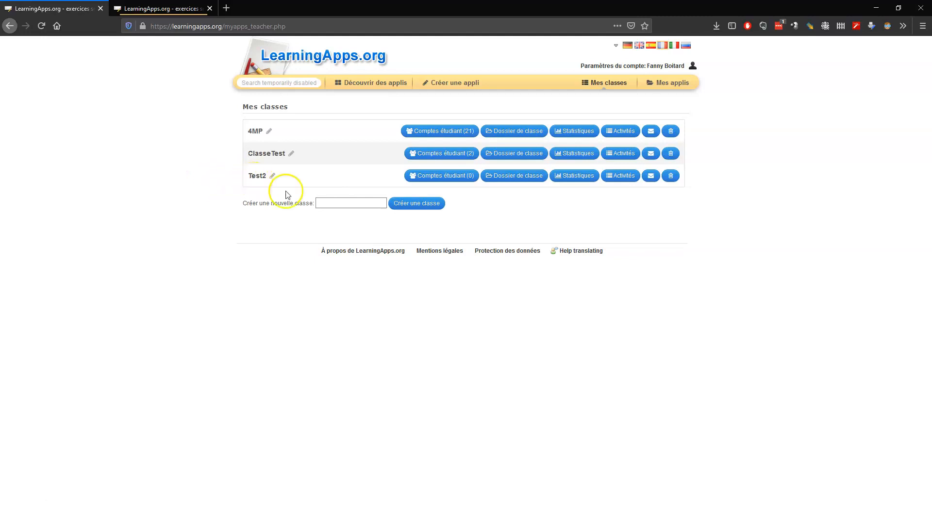
click(424, 179)
click(354, 163)
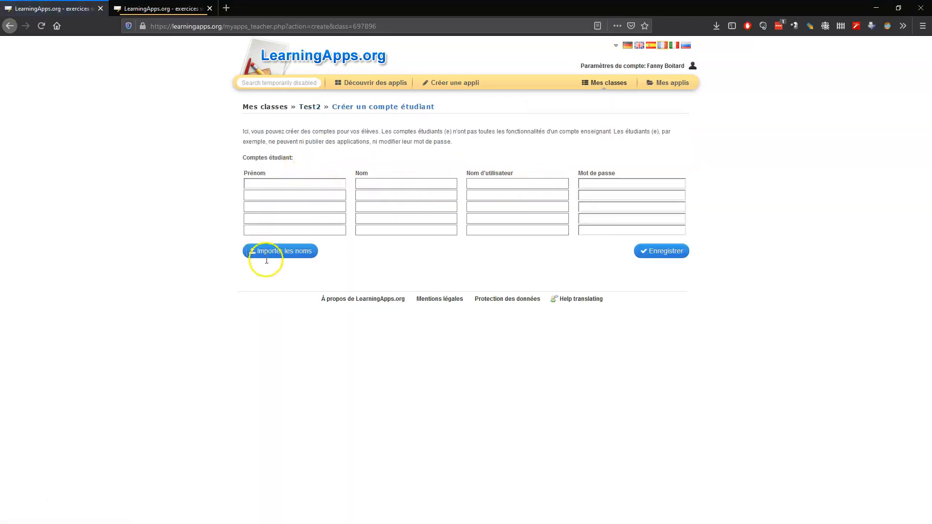
Import the students Prénom1, Pseud2 and Pseudo3, each with "." as last name, and save their accounts.
click(288, 252)
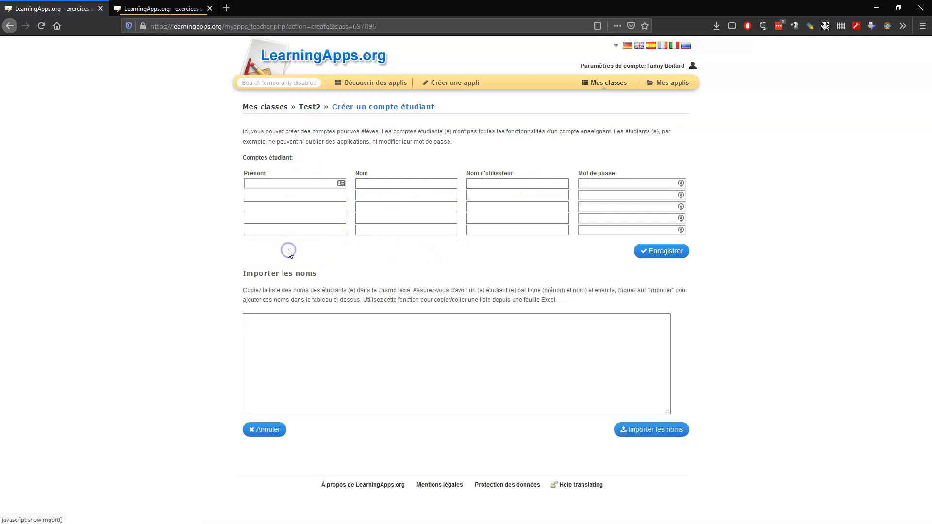
click(258, 327)
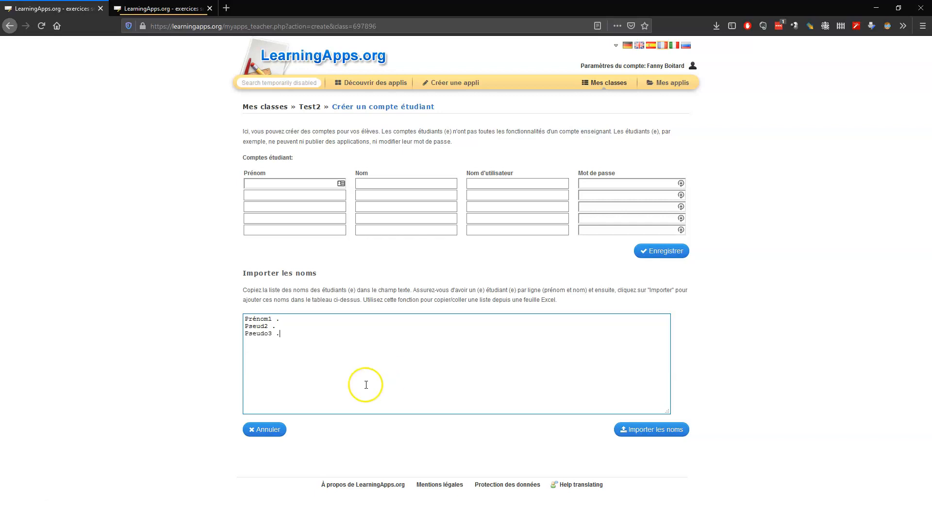
click(646, 431)
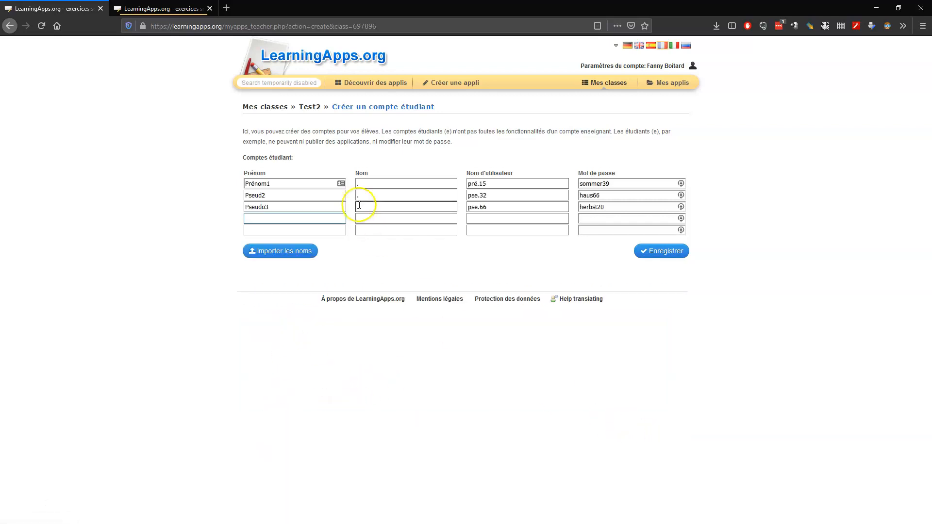
click(503, 185)
click(628, 184)
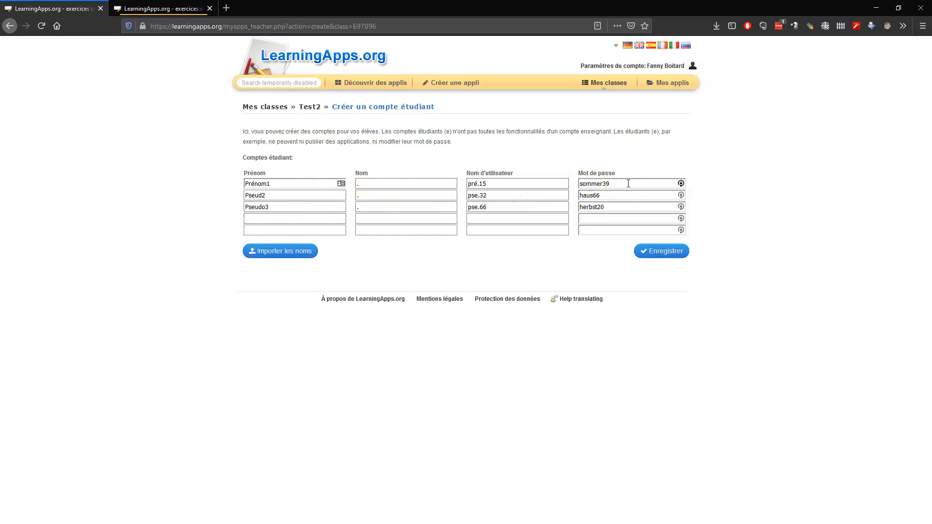
click(662, 253)
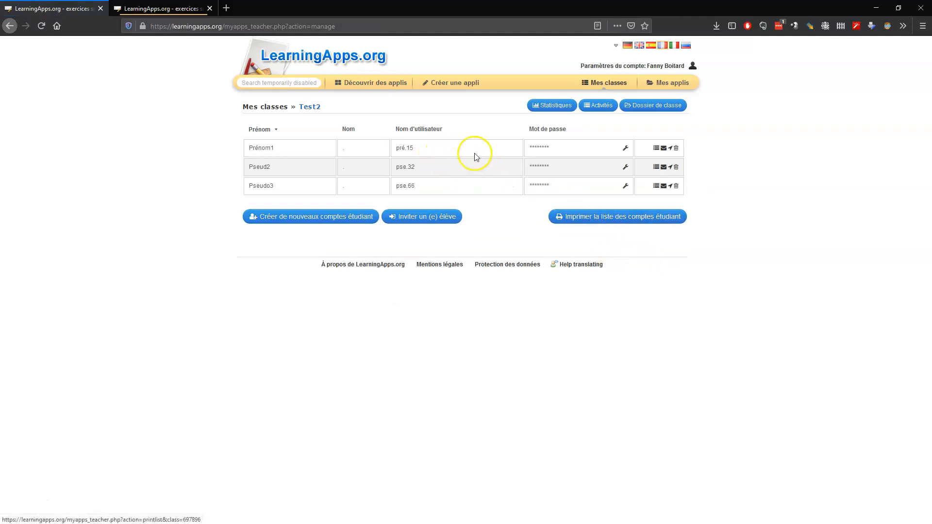
View the printable list of Test2's student accounts, cancel printing and close the list.
click(599, 222)
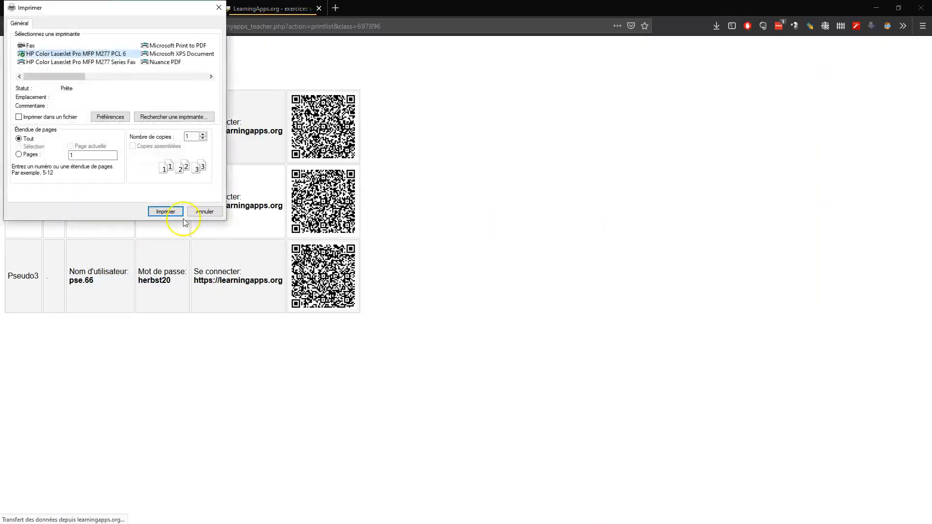
click(206, 211)
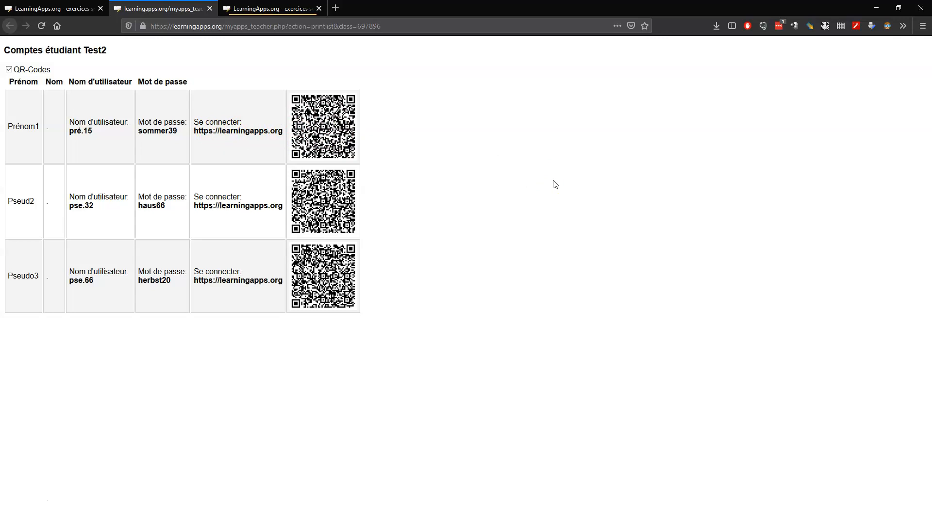
key(ctrl+w)
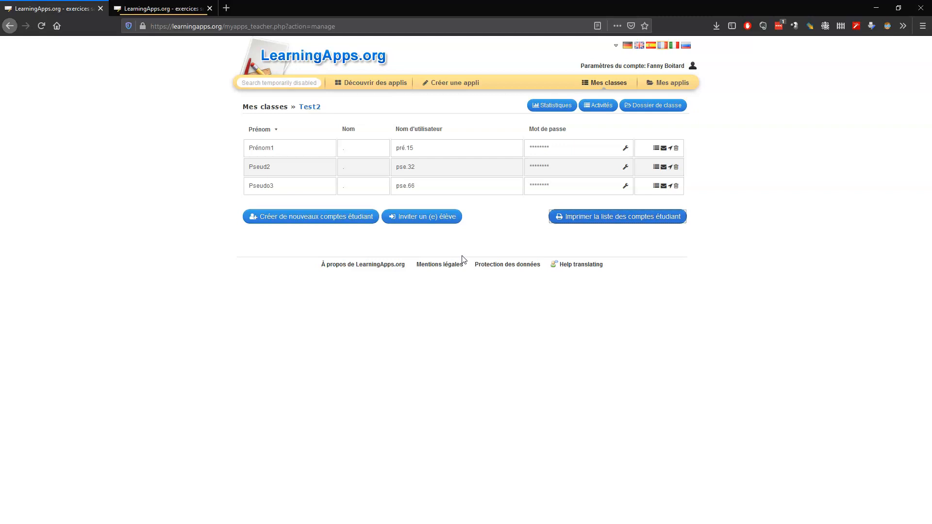
Create a folder named Fonctions in the Test2 class folder and open it.
click(643, 112)
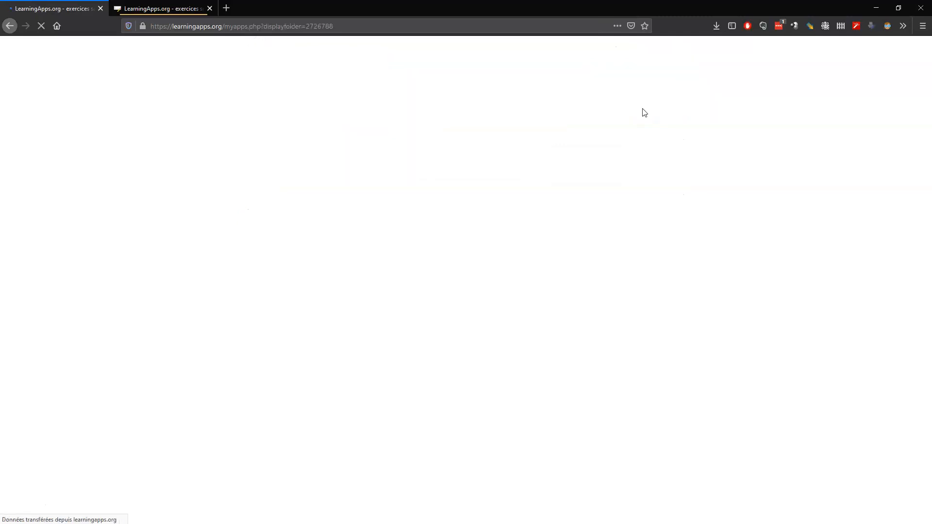
click(291, 176)
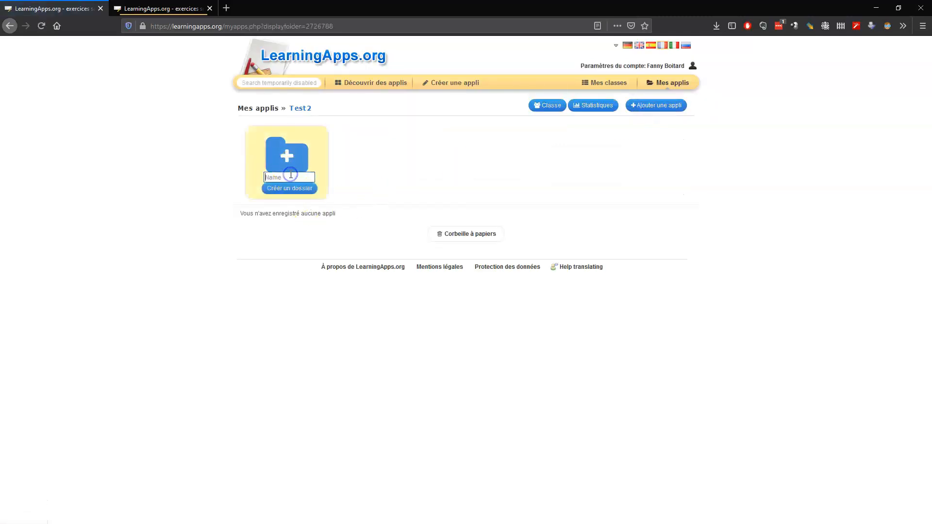
click(288, 189)
click(359, 163)
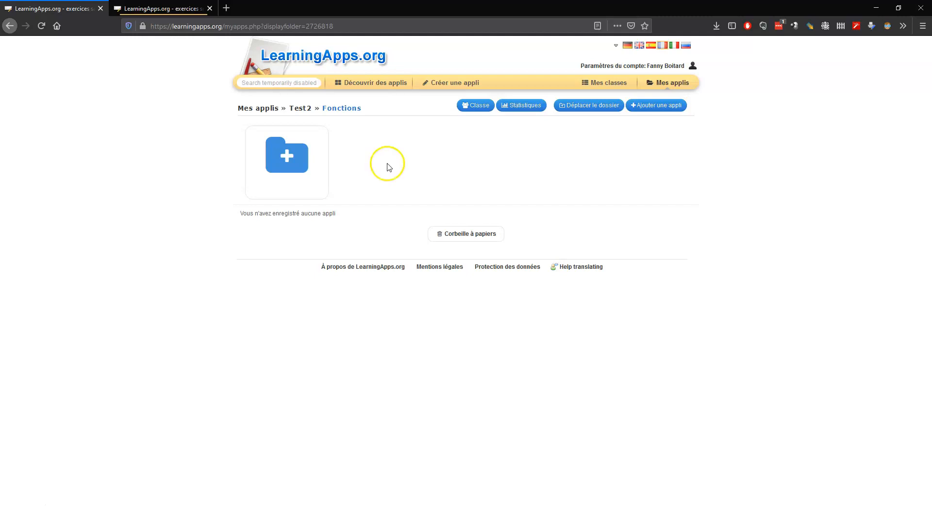
Add Quizz généralité fonctions and Courbe d'une fonction affine from 4MP's Fonctions folder to Test2's Fonctions folder.
click(646, 105)
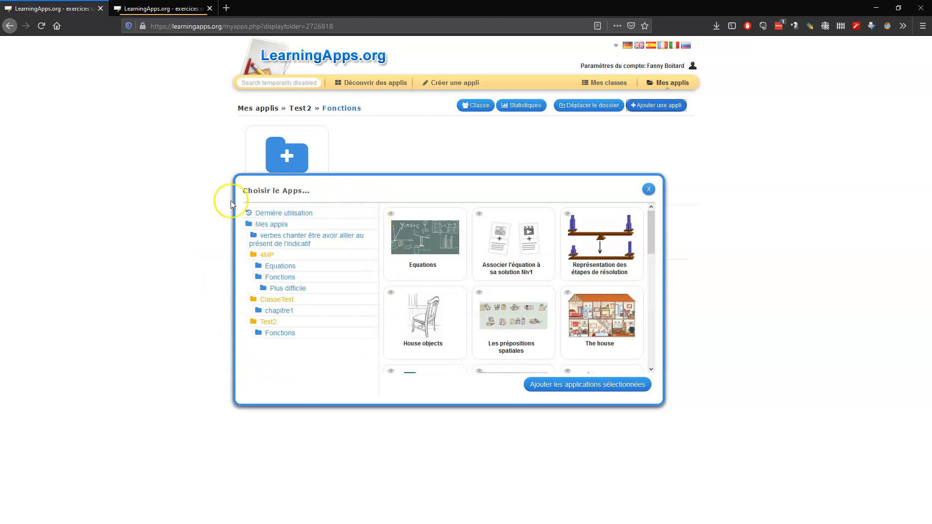
click(361, 266)
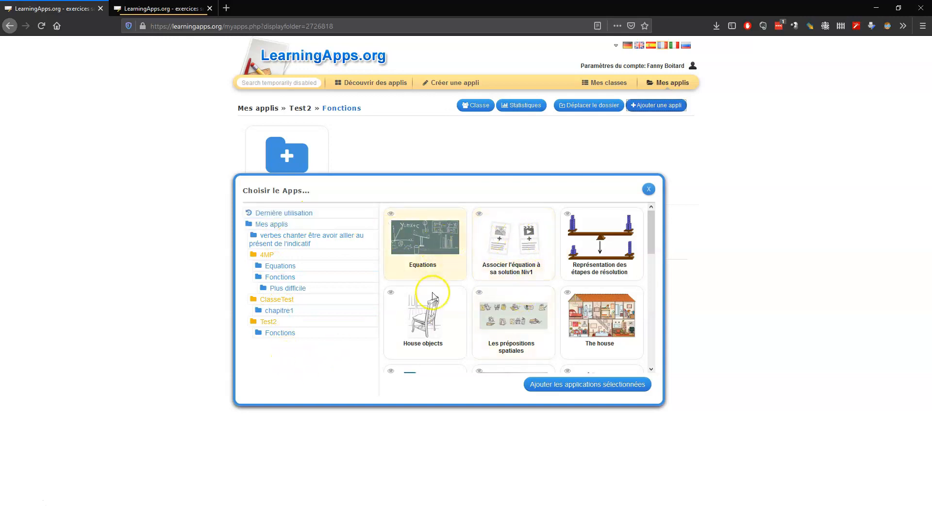
scroll(593, 257, down, 5)
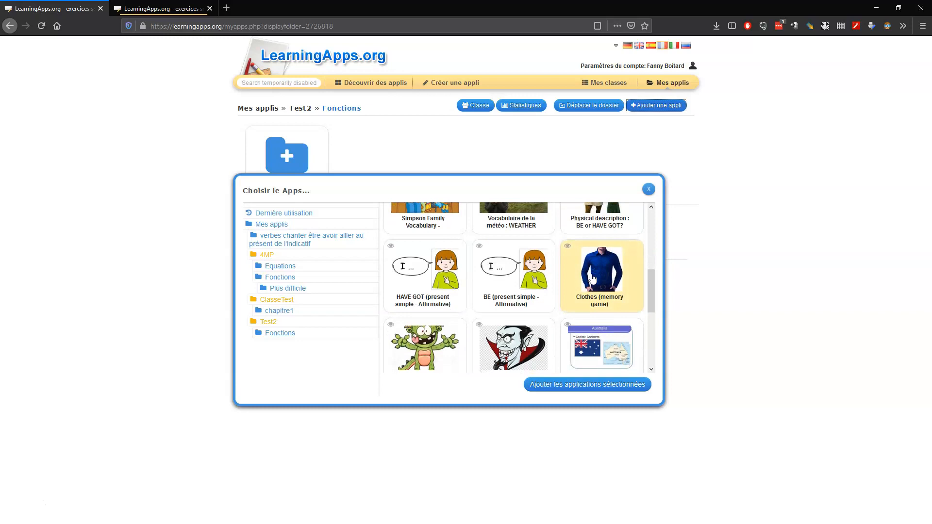
scroll(592, 278, down, 4)
scroll(593, 278, up, 10)
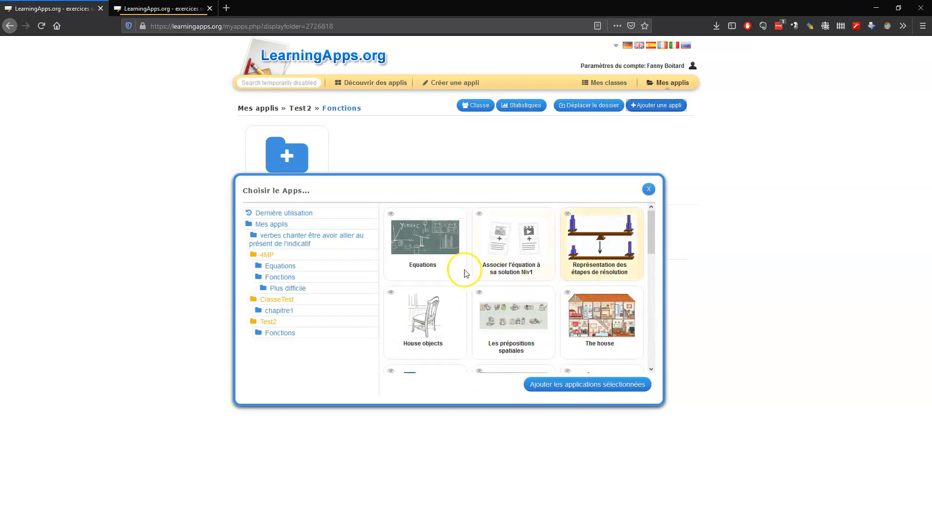
click(460, 291)
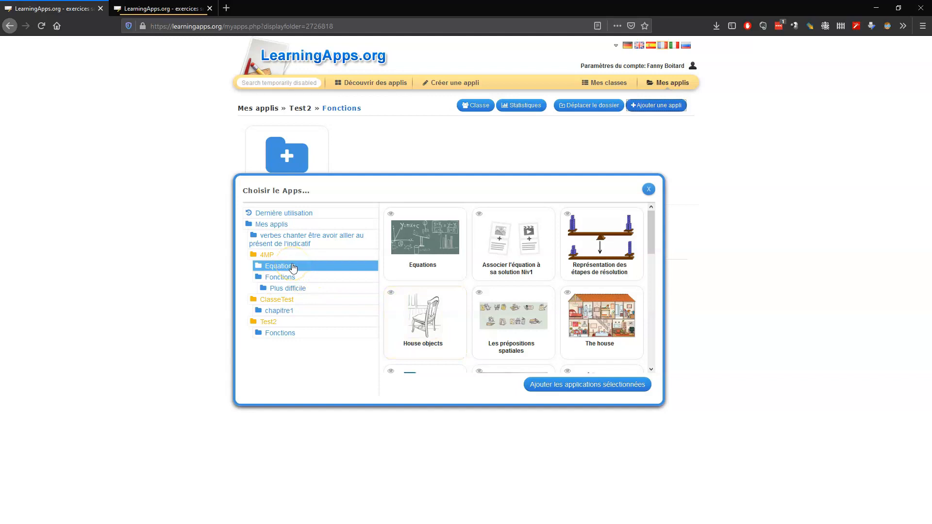
click(284, 278)
click(436, 251)
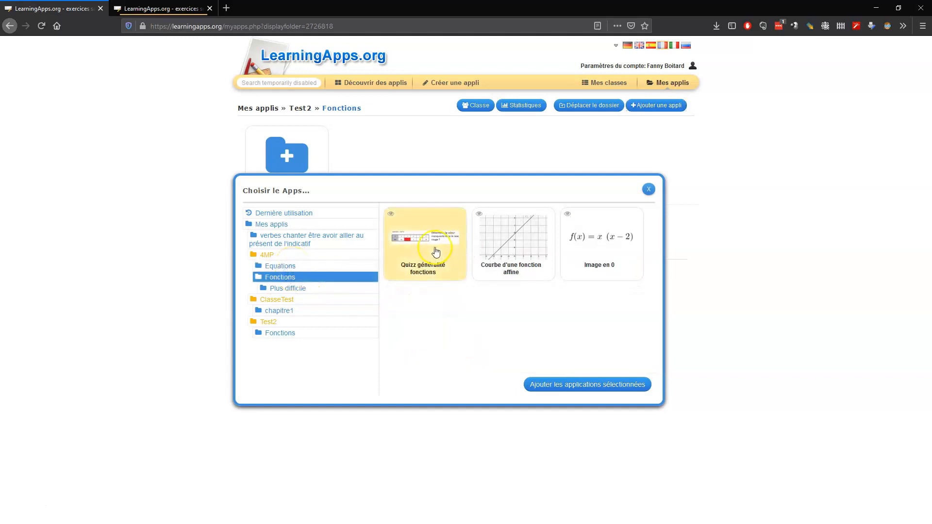
click(506, 246)
click(566, 384)
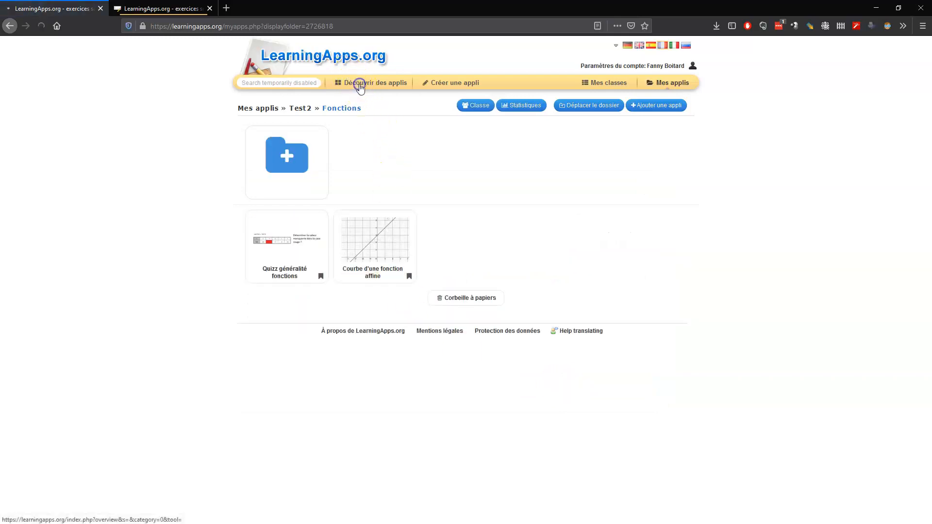
Find the app Courbes d'Exponentielles Niv2 in the public Mathématique category and save it to the personal apps.
click(488, 143)
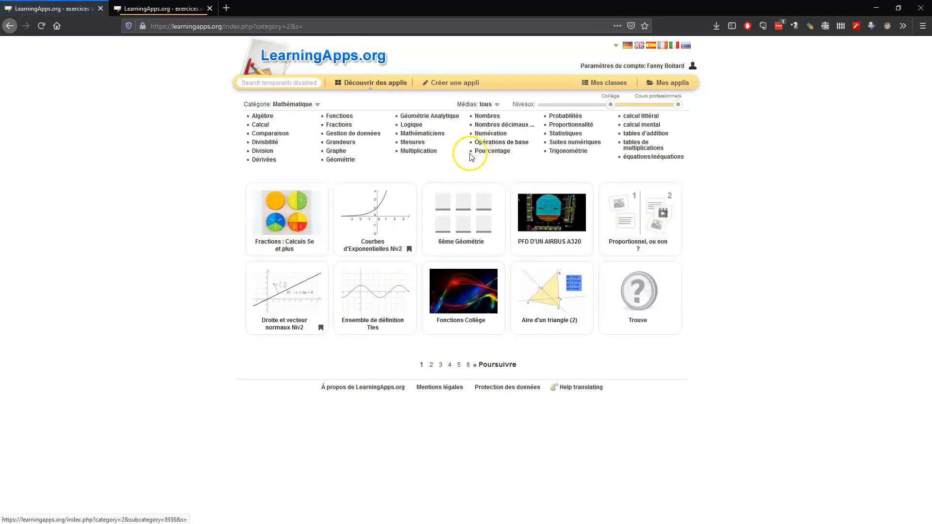
click(386, 225)
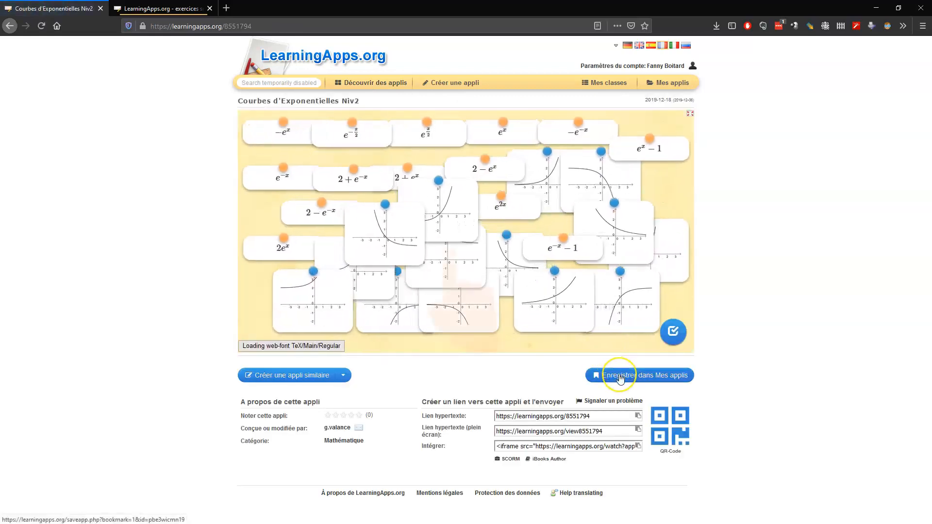
click(620, 377)
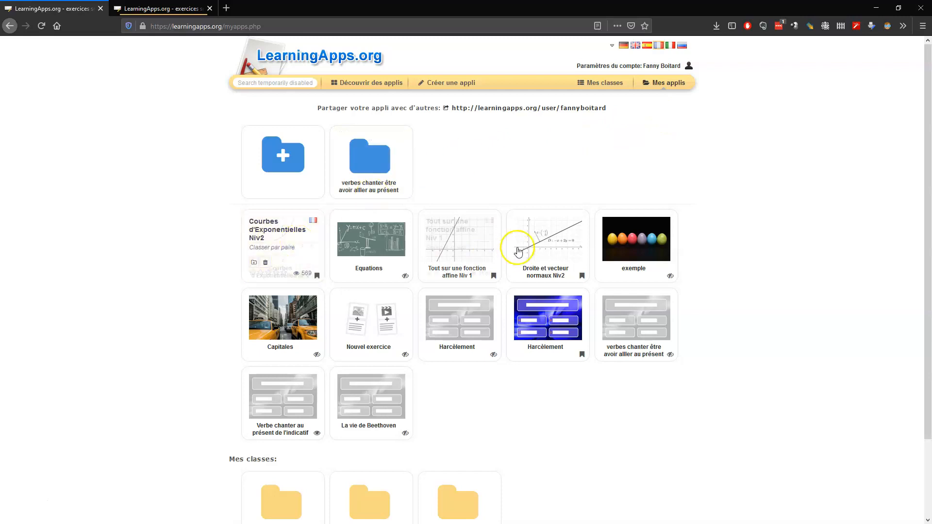
Move the Courbes d'Exponentielles Niv2 app into the Test2 class folder and on into its Fonctions subfolder.
scroll(518, 251, down, 3)
drag(290, 160, 466, 411)
click(465, 410)
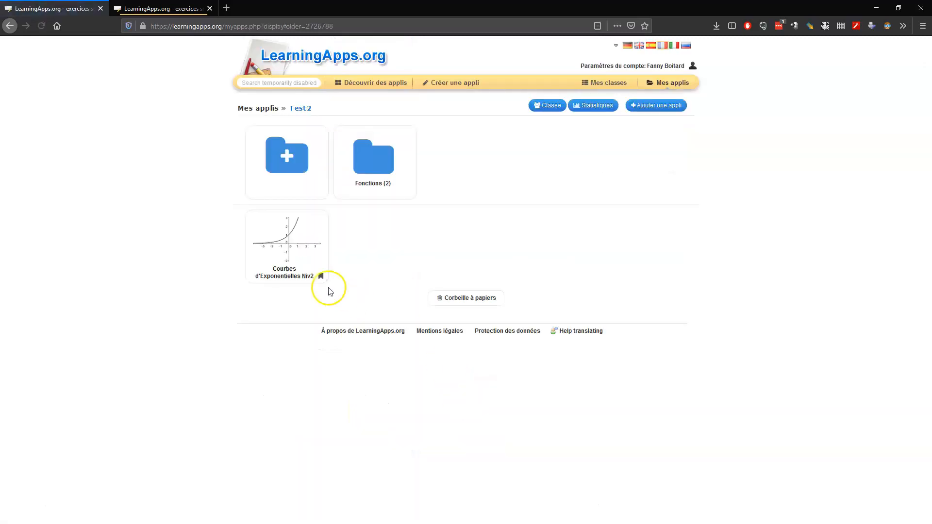
drag(289, 237, 340, 202)
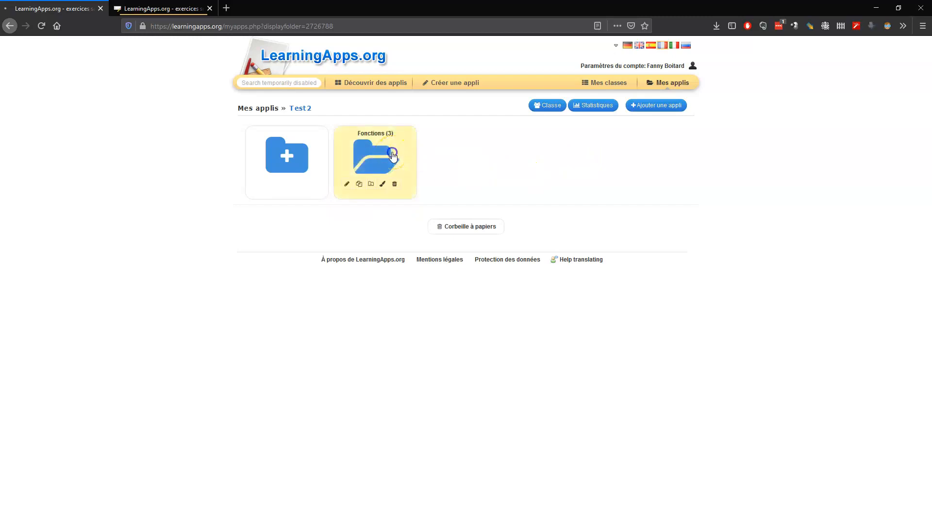
click(393, 156)
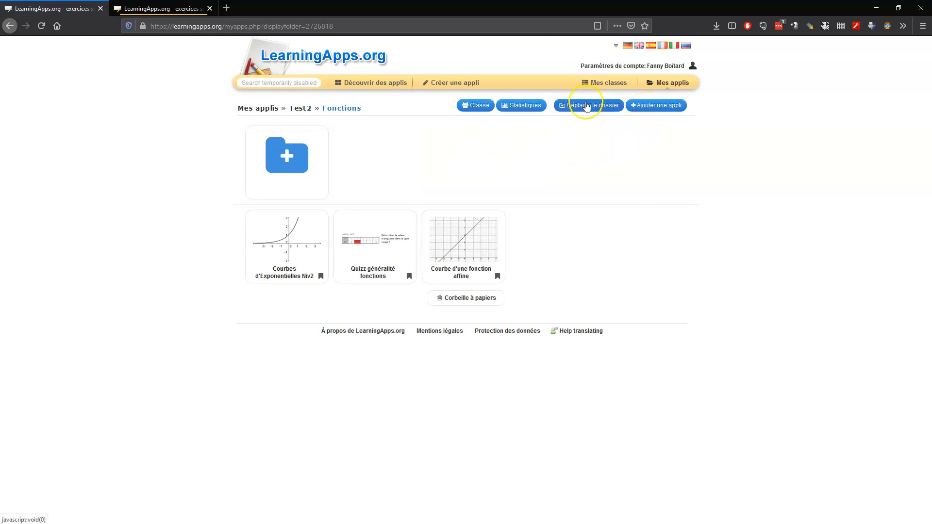
Return to the personal apps overview and review the saved apps and class folders.
click(672, 83)
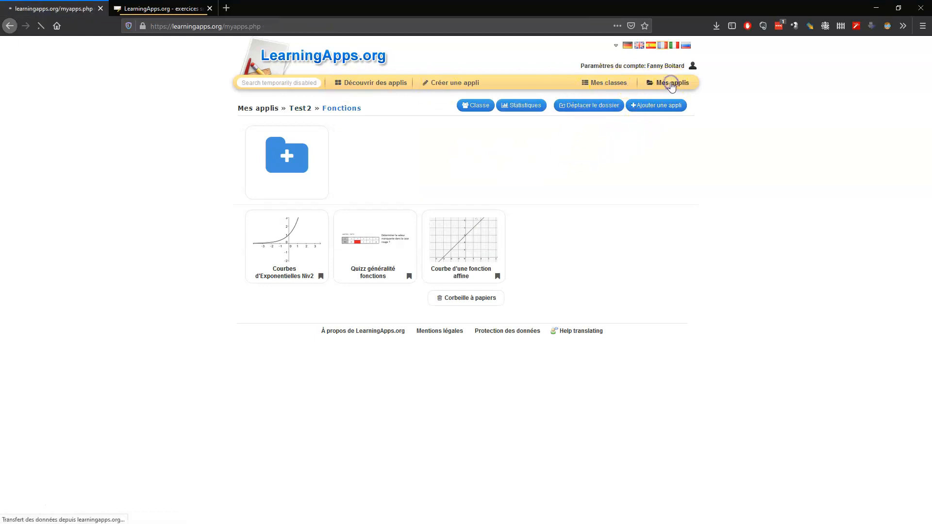
scroll(537, 426, down, 1)
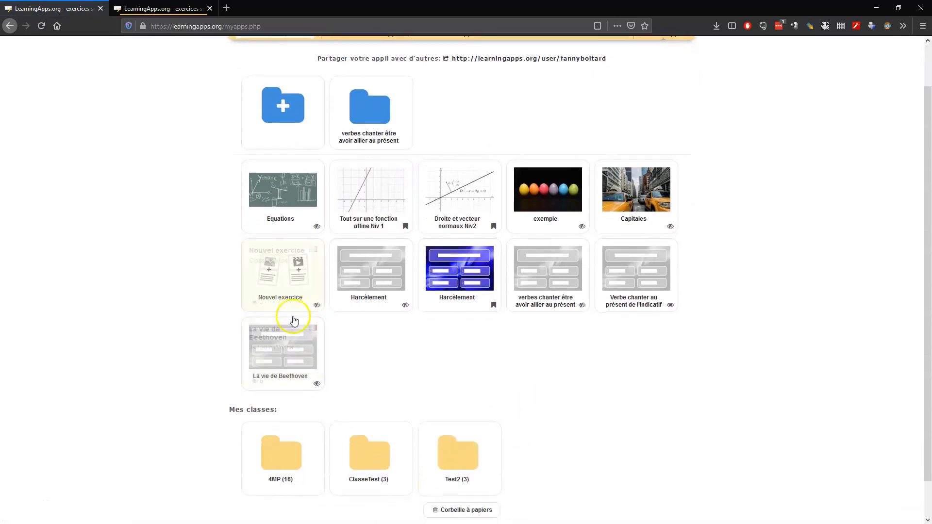
scroll(591, 431, up, 1)
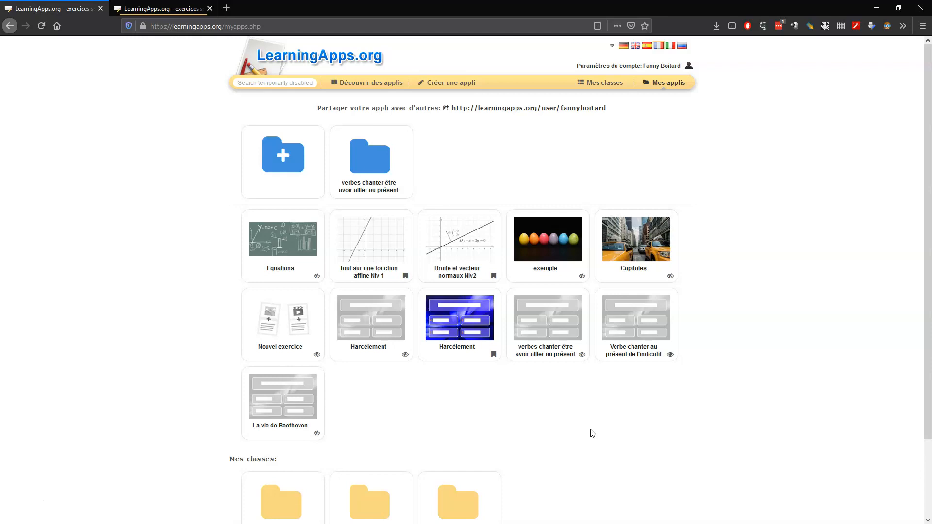
Switch to the signed-out LearningApps session and log in with the first student's username and password.
click(717, 262)
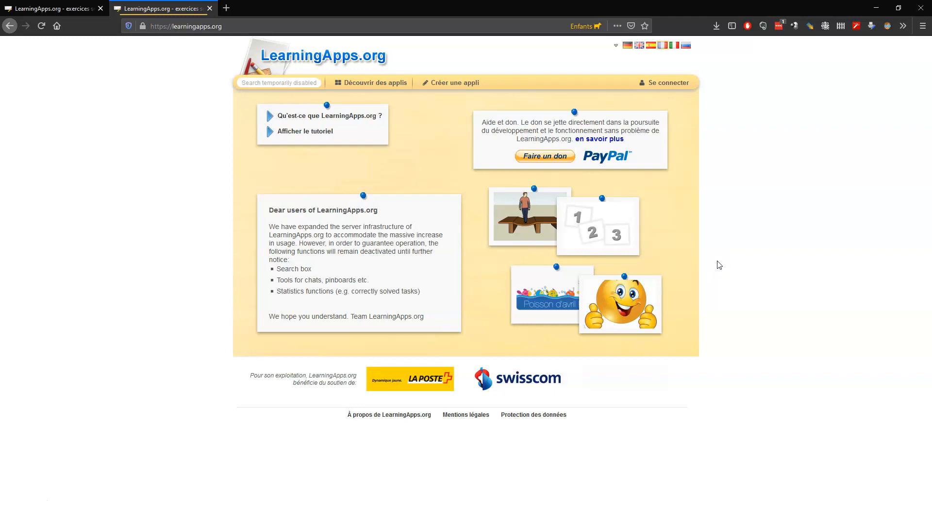
click(689, 81)
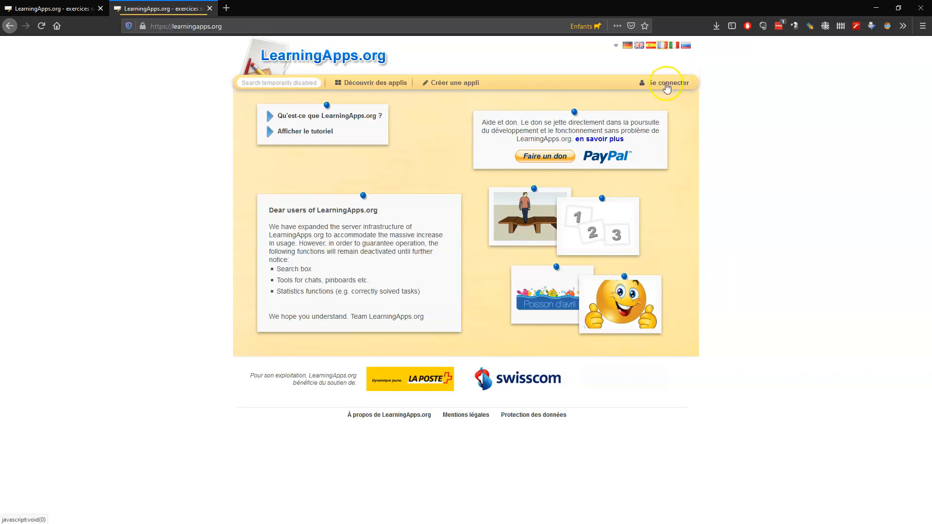
click(649, 86)
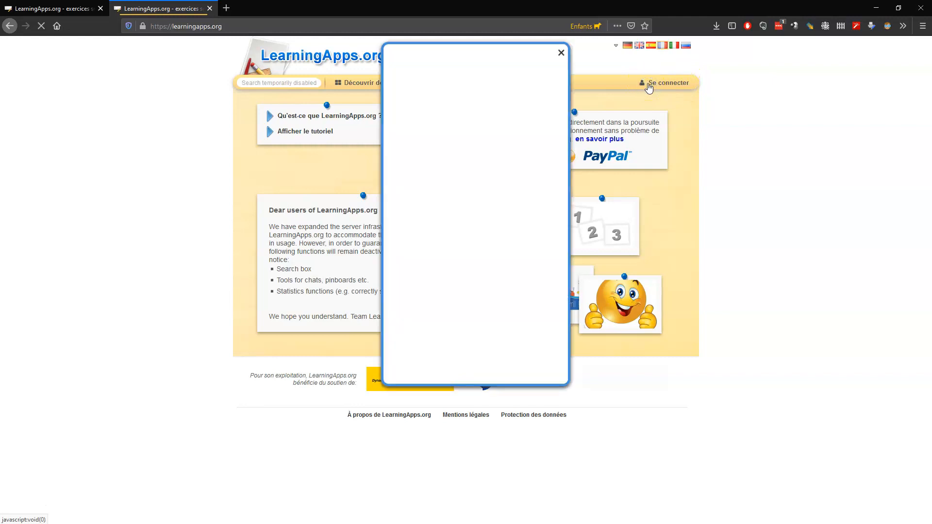
click(495, 188)
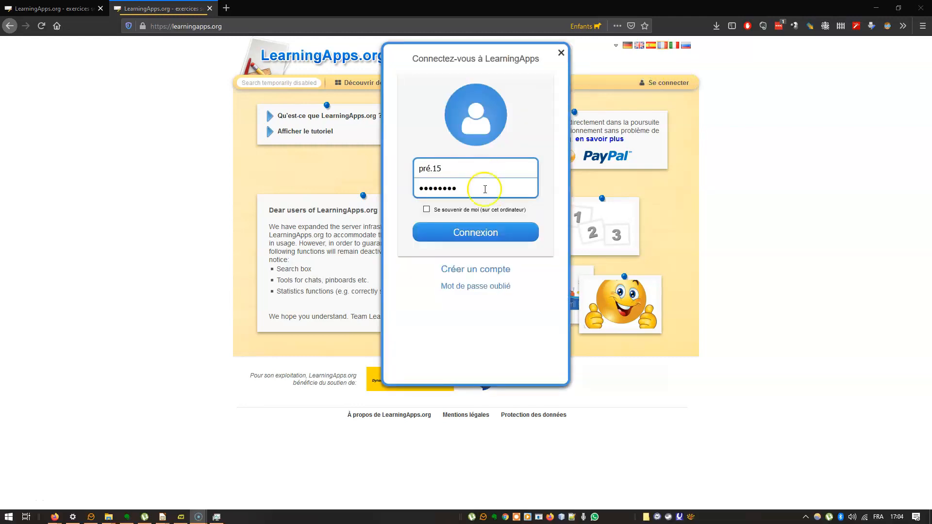
click(490, 236)
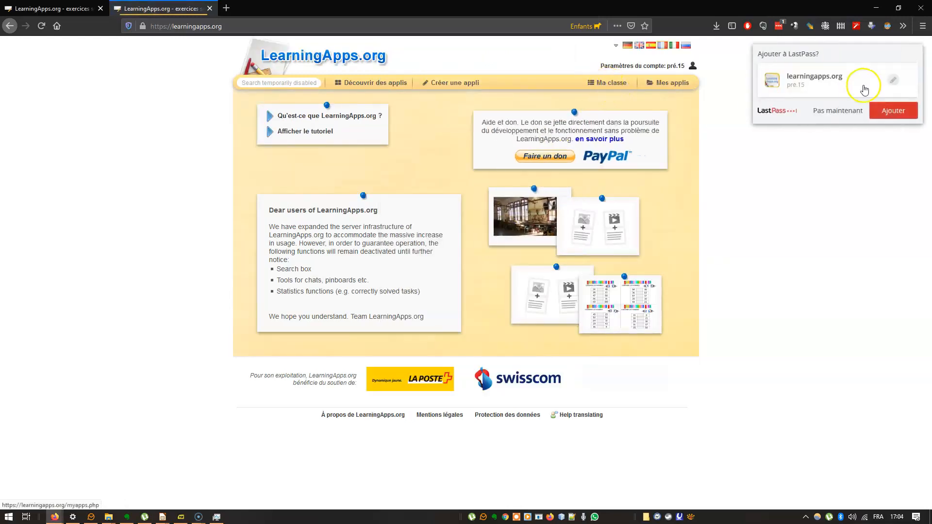
Decline saving the login, open the Fonctions folder in the student's class and open the Courbes d'Exponentielles Niv2 exercise.
click(834, 111)
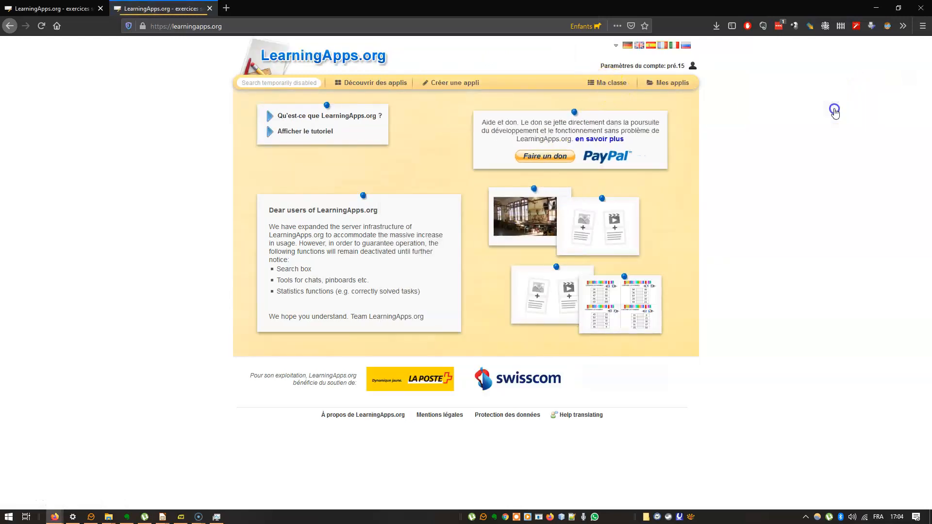
click(602, 86)
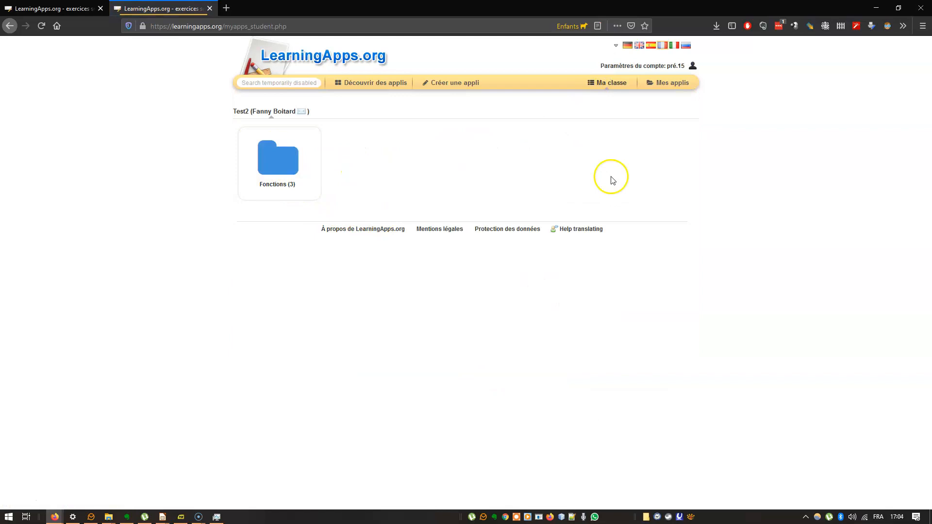
click(284, 169)
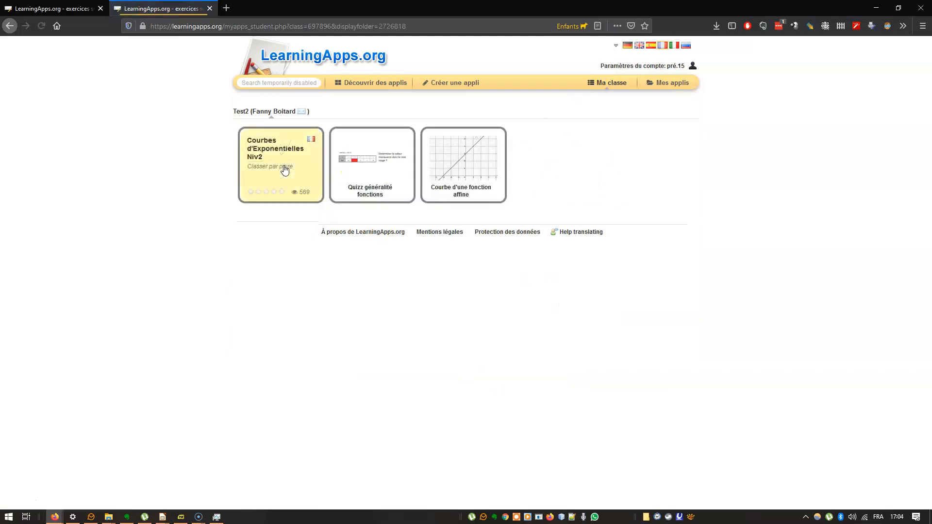
click(288, 166)
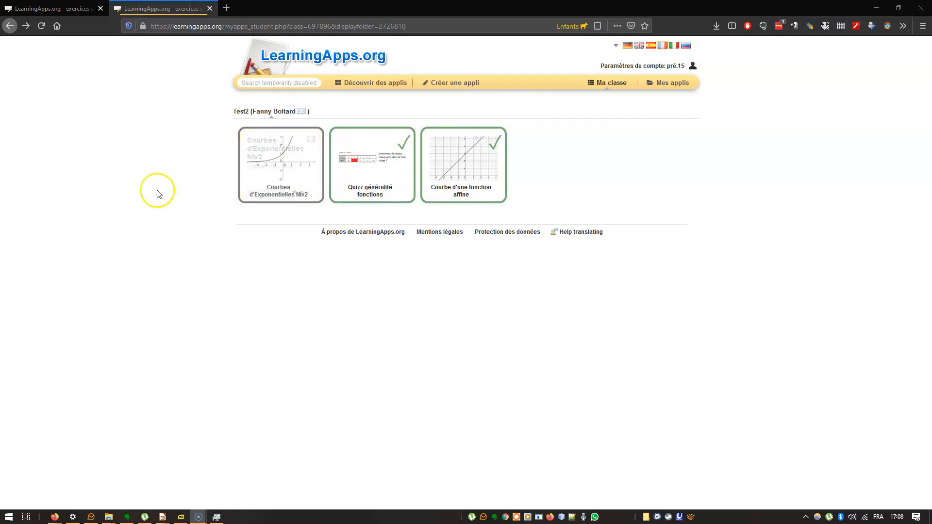
Switch back to the teacher session and review the statistics of the Test2 class for its Fonctions exercises.
click(61, 11)
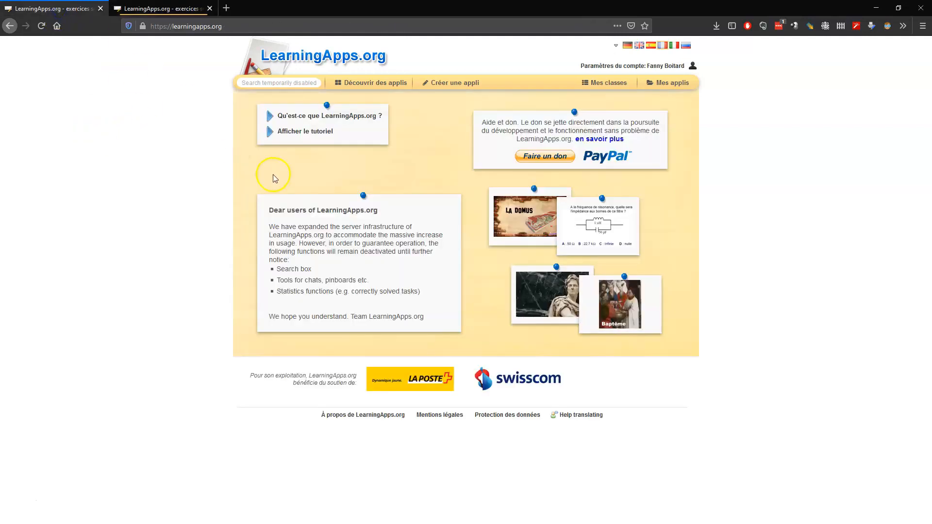
click(608, 82)
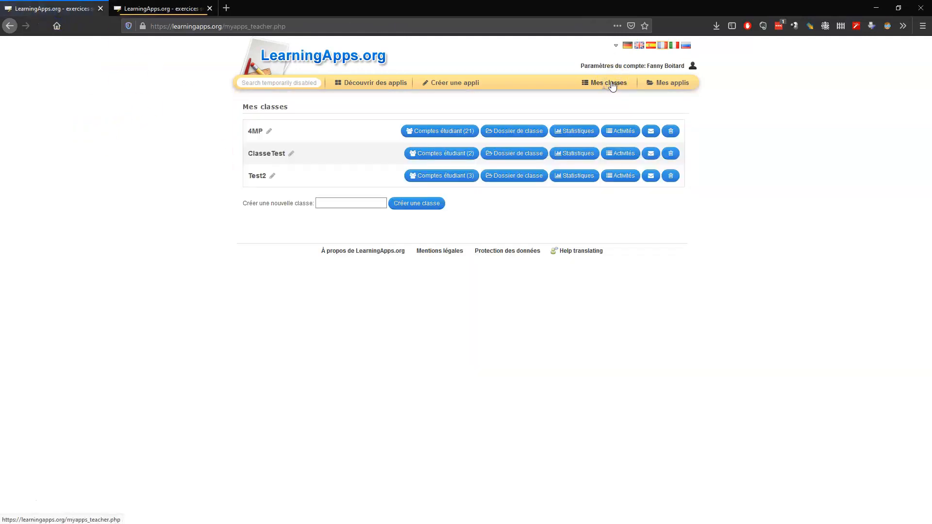
click(568, 177)
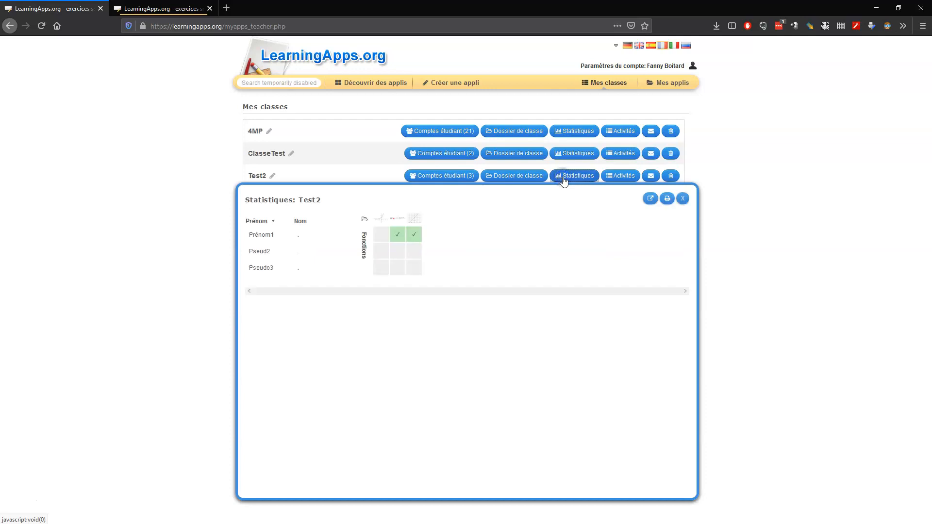
mouse_move(405, 241)
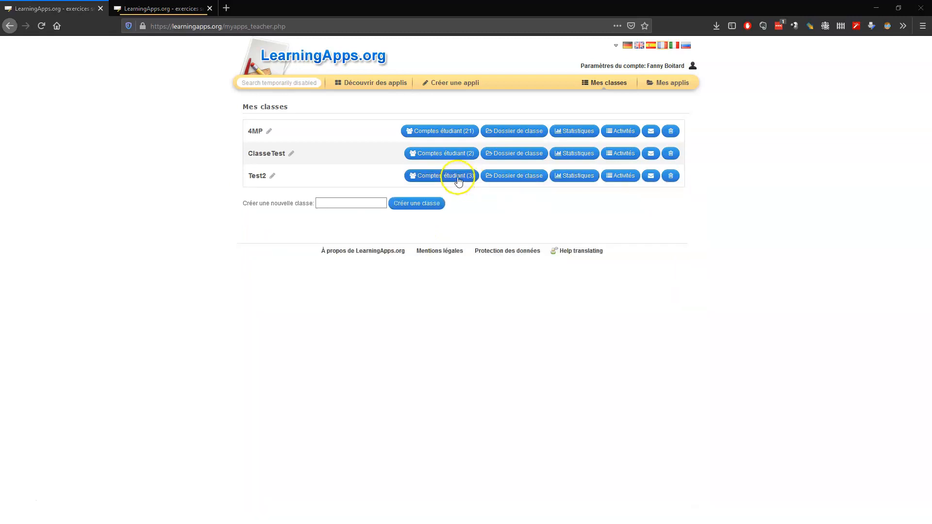
Open the student accounts of the Test2 class and review the activities of the first and second students, closing each overview.
click(459, 178)
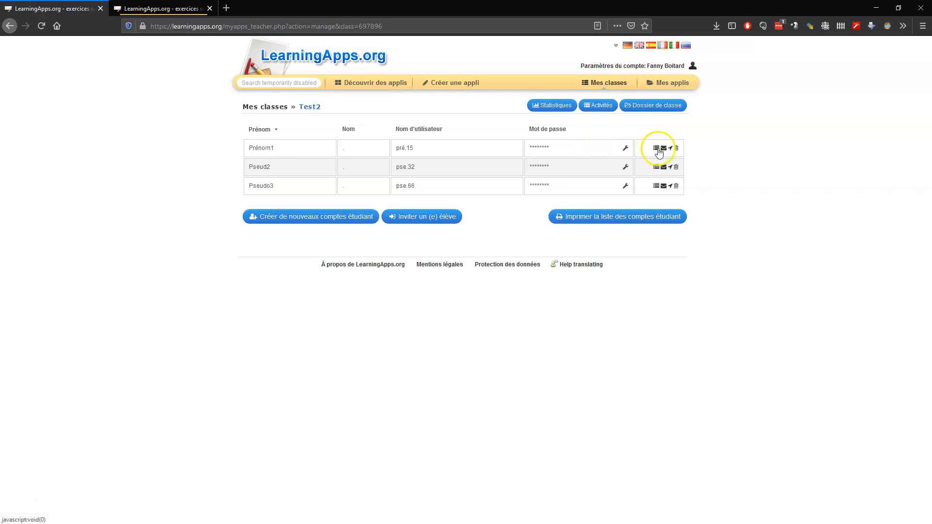
click(657, 149)
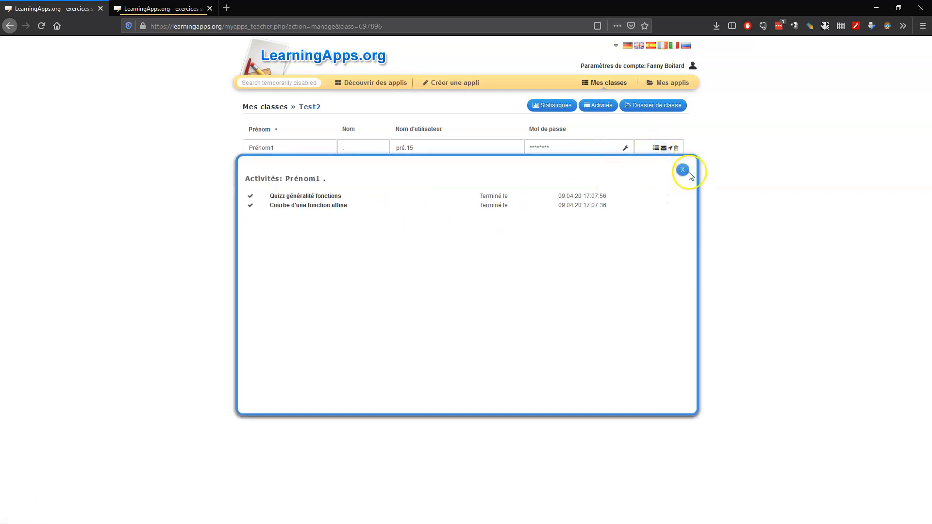
click(684, 170)
click(656, 167)
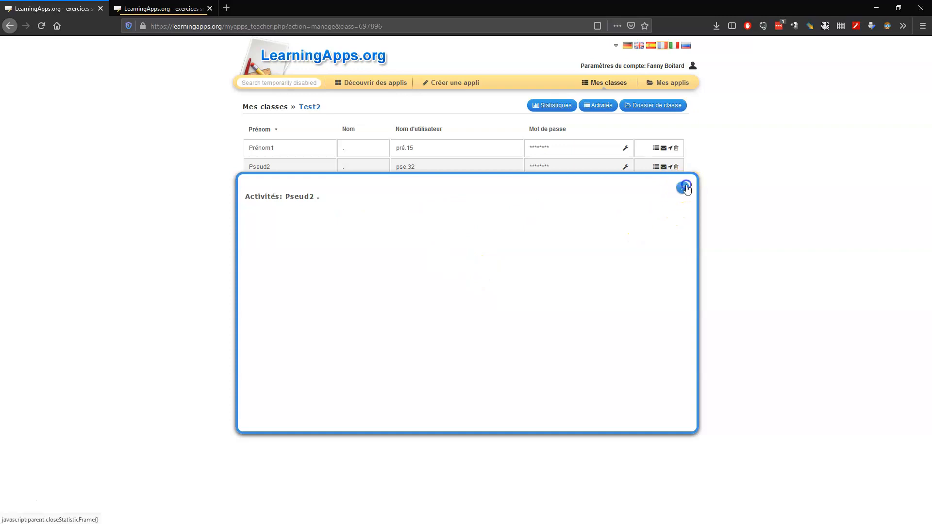
click(685, 188)
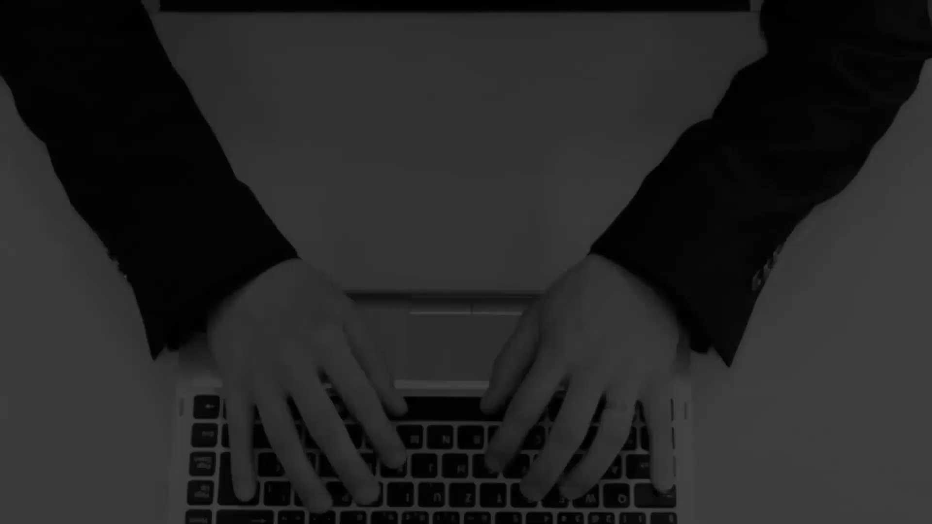